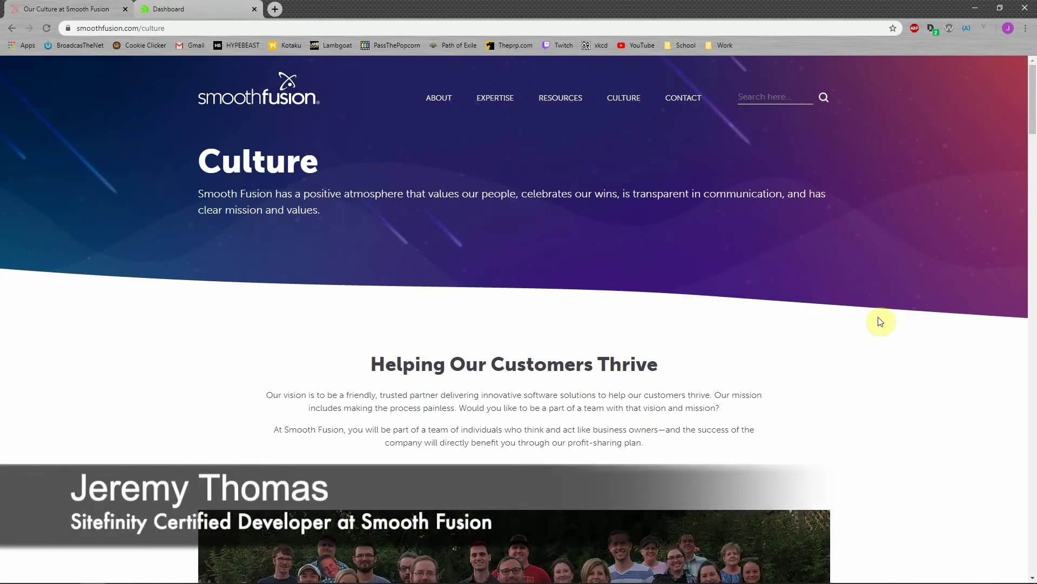
- Scroll down through the live Culture page, then jump back to its top
scroll(879, 320, "down", 3)
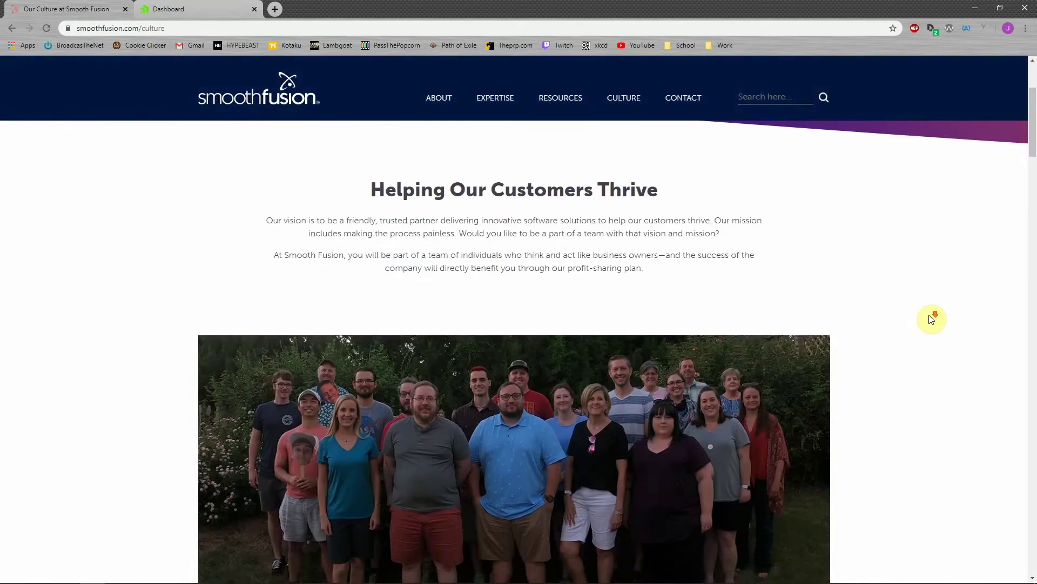
scroll(932, 319, "down", 8)
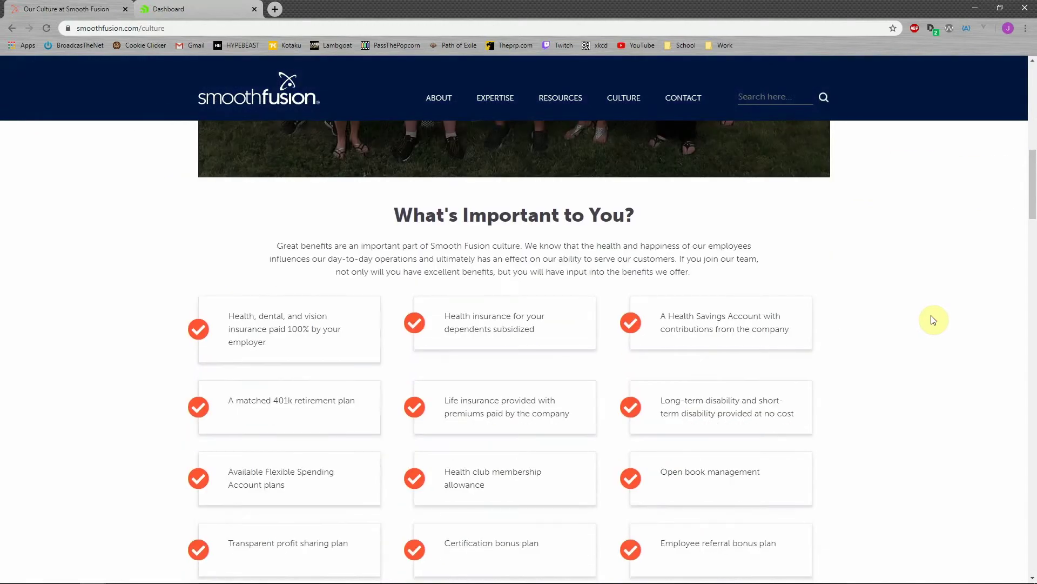
scroll(933, 320, "down", 4)
scroll(934, 320, "down", 6)
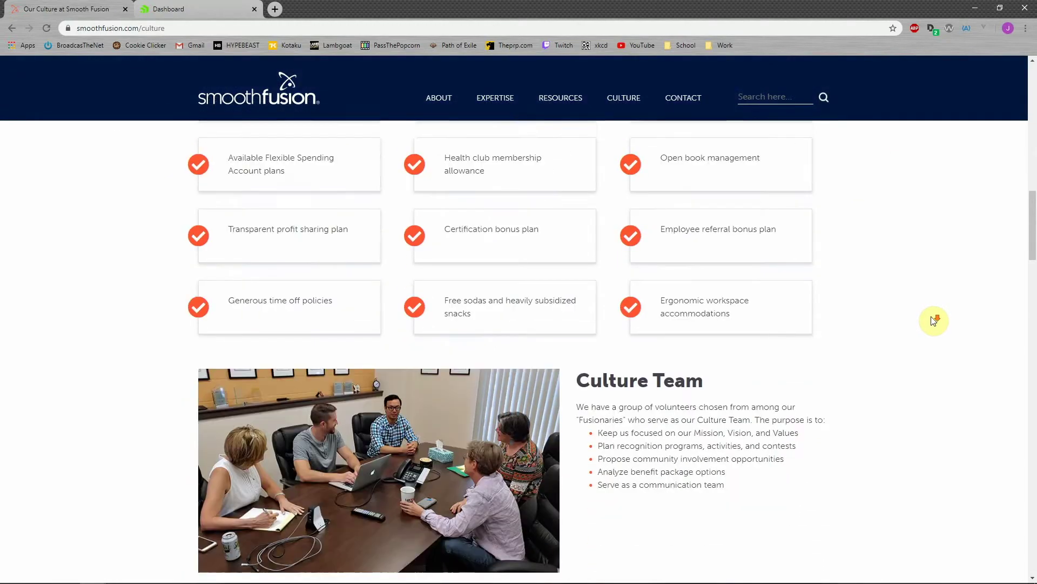
scroll(934, 322, "down", 10)
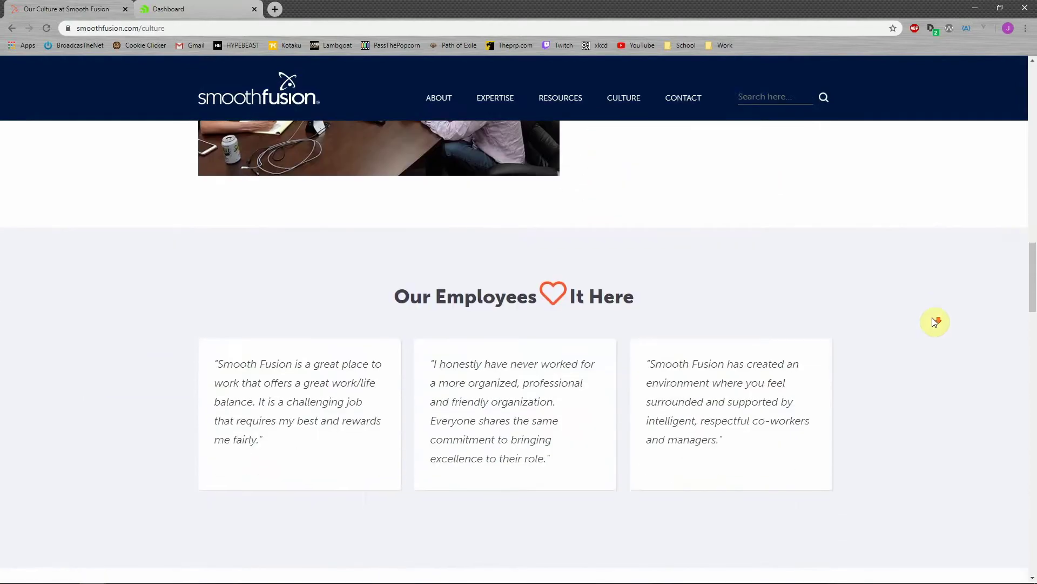
scroll(934, 322, "down", 9)
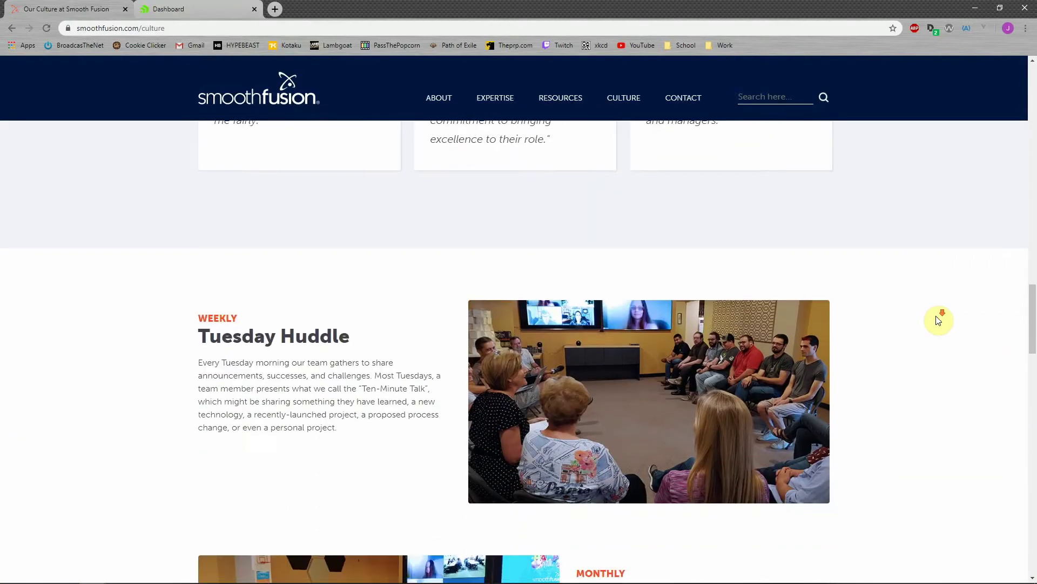
scroll(938, 320, "down", 8)
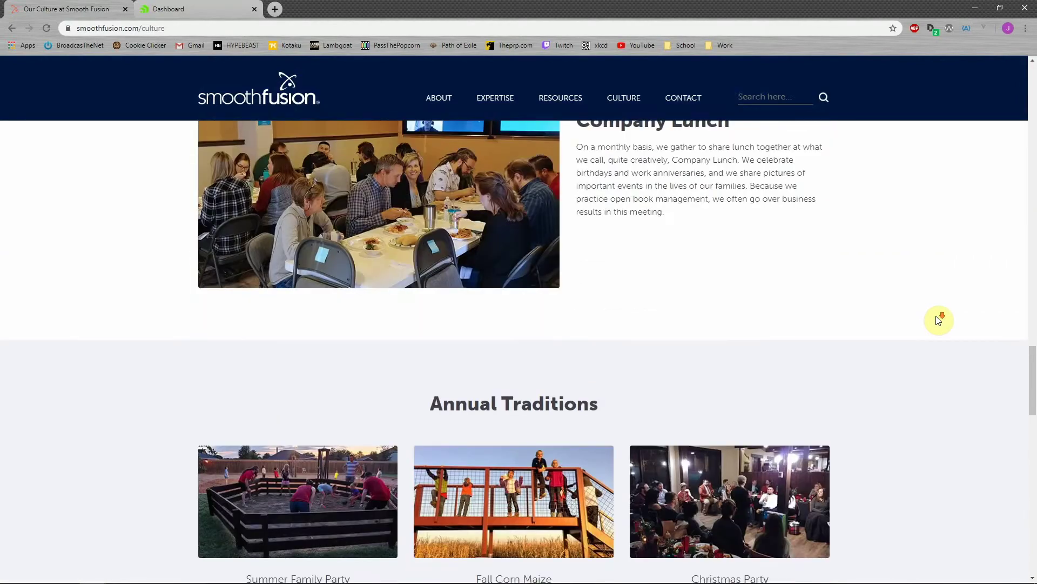
scroll(941, 319, "down", 9)
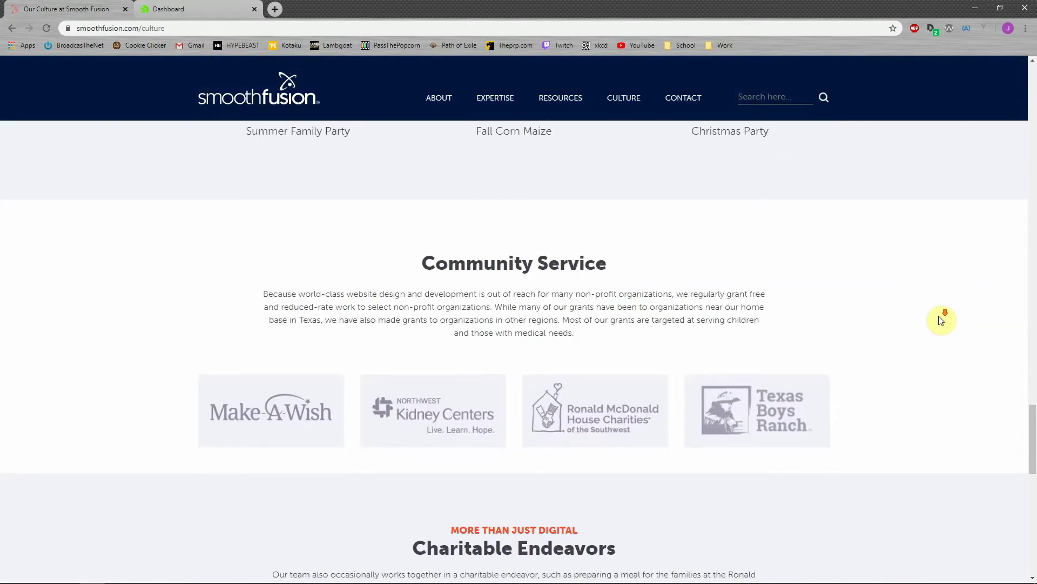
scroll(938, 319, "down", 4)
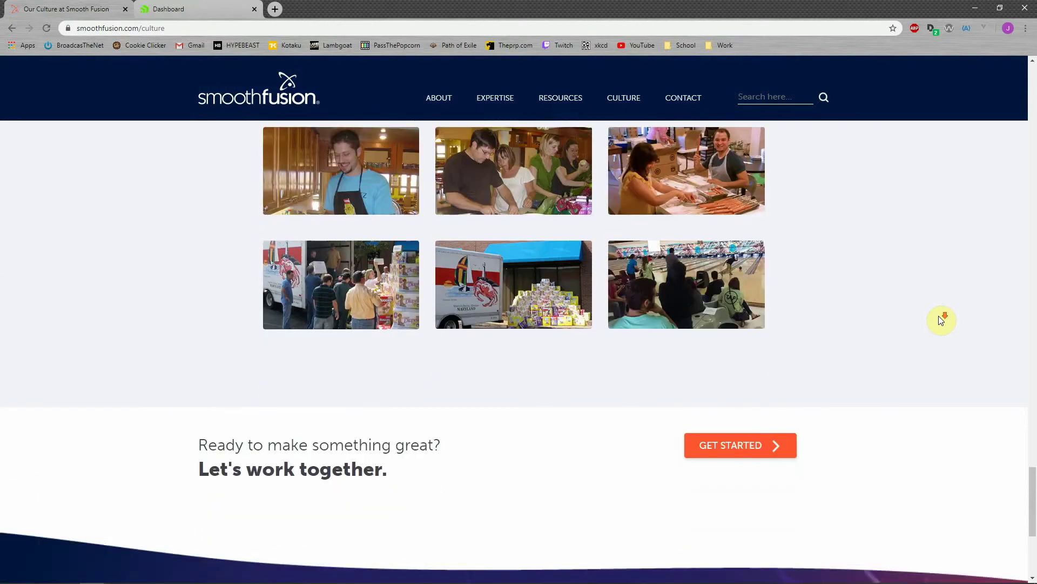
scroll(939, 323, "down", 2)
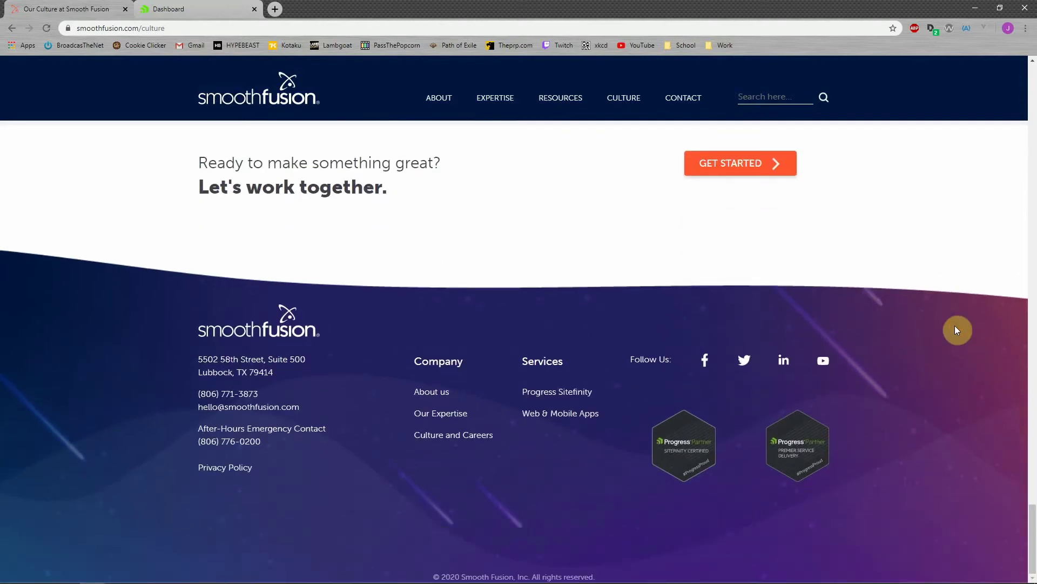
key("Home")
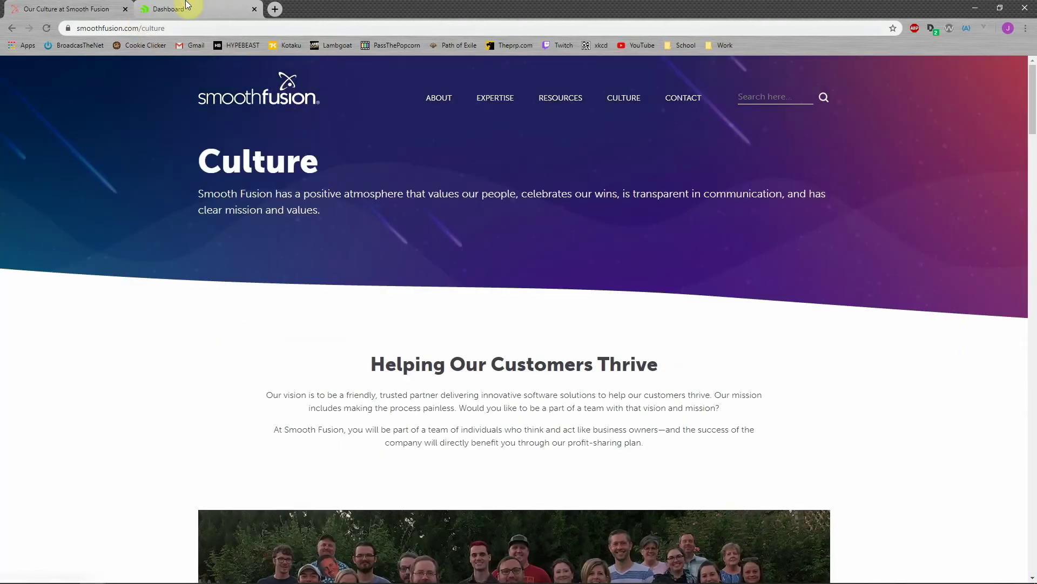
- In the Sitefinity dashboard, show Design > Page Templates and scroll down to the Main template
left_click(168, 9)
mouse_move(201, 72)
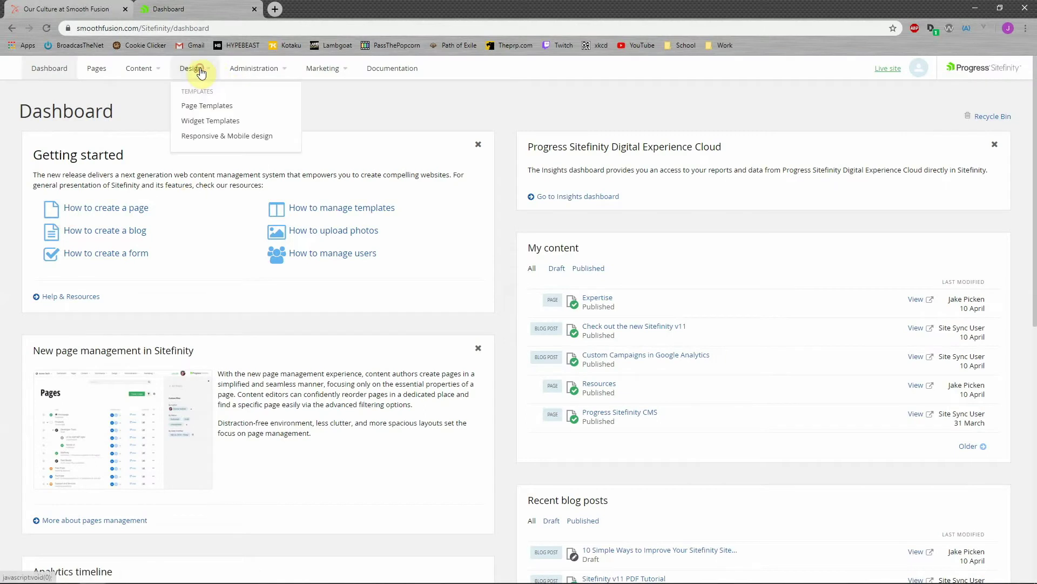
left_click(212, 106)
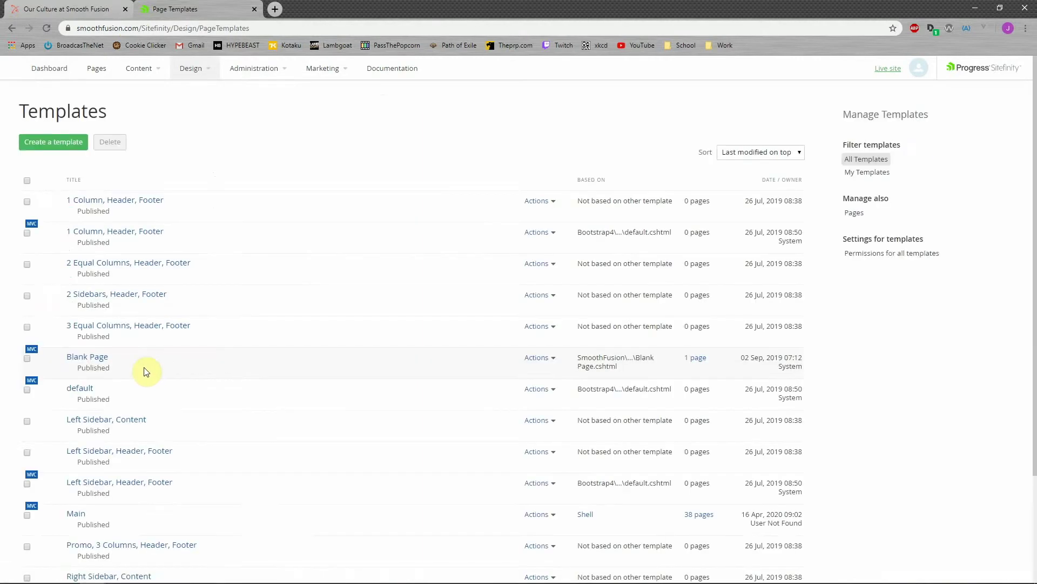
scroll(144, 370, "down", 2)
scroll(108, 376, "down", 1)
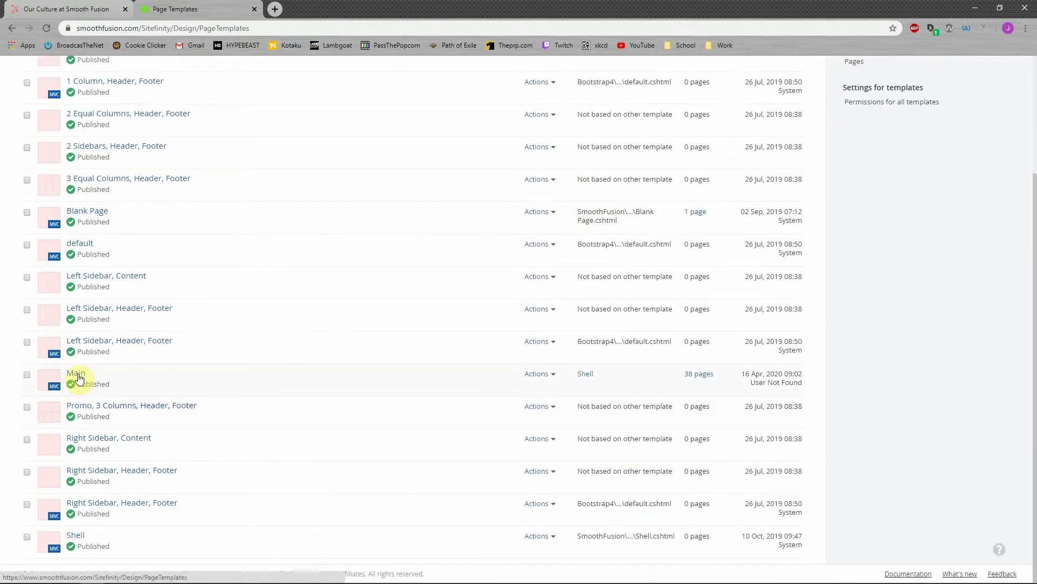
- Open the Main template and drag the Search box widget around to reveal its header drop zones
left_click(78, 376)
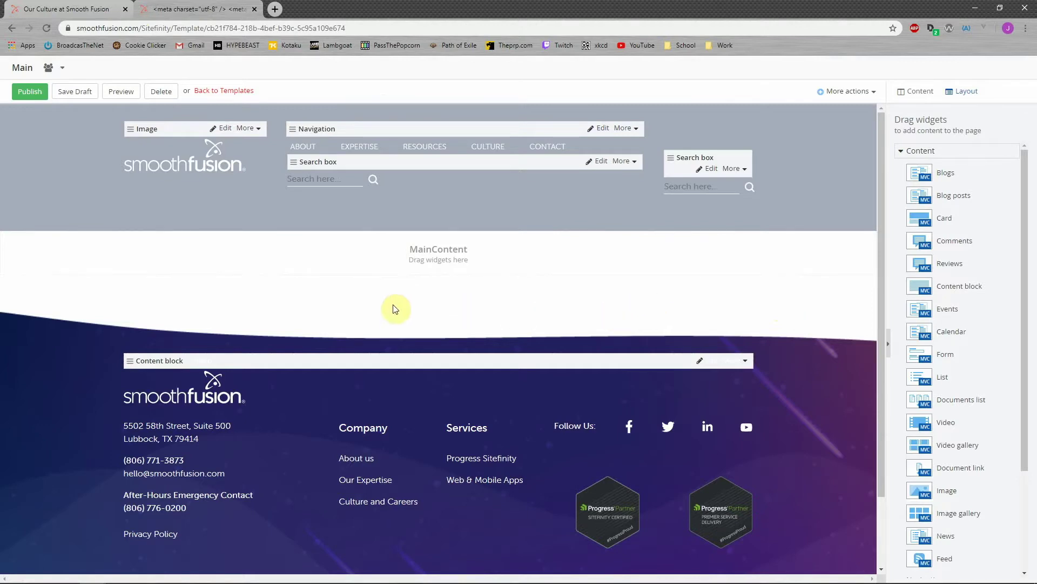
left_click_drag(529, 201, 433, 192)
left_click_drag(617, 182, 696, 238)
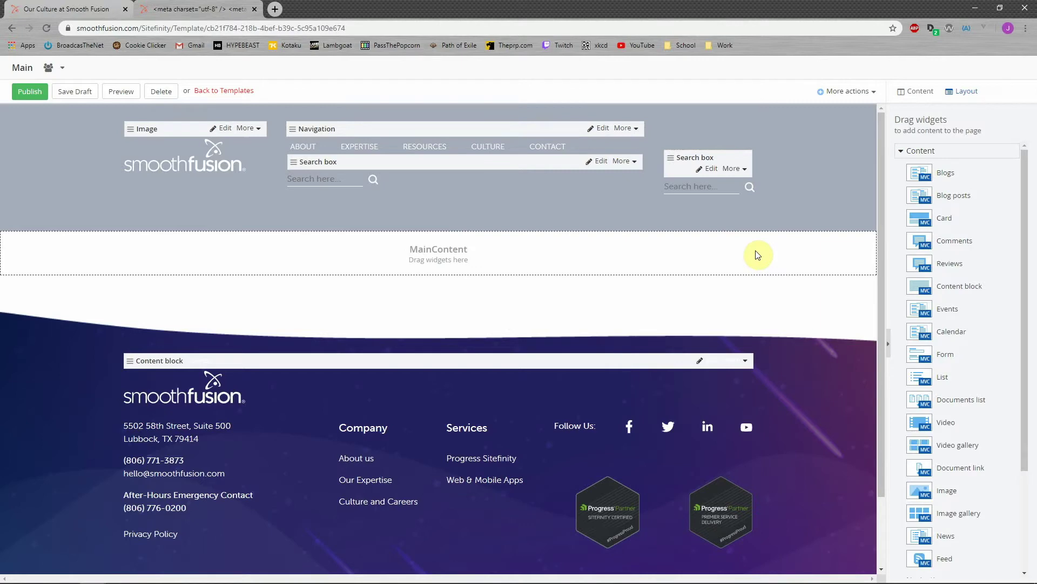
left_click_drag(759, 255, 684, 292)
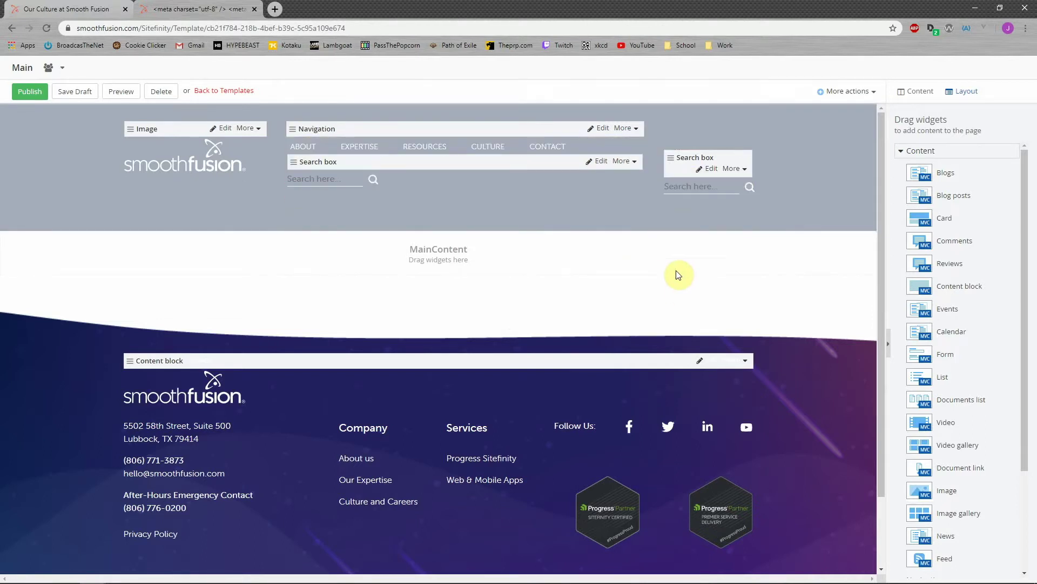
left_click_drag(680, 259, 664, 200)
- Scroll through the smoothfusion.com/culture page, then drag the scrollbar back to its Culture heading
left_click(74, 9)
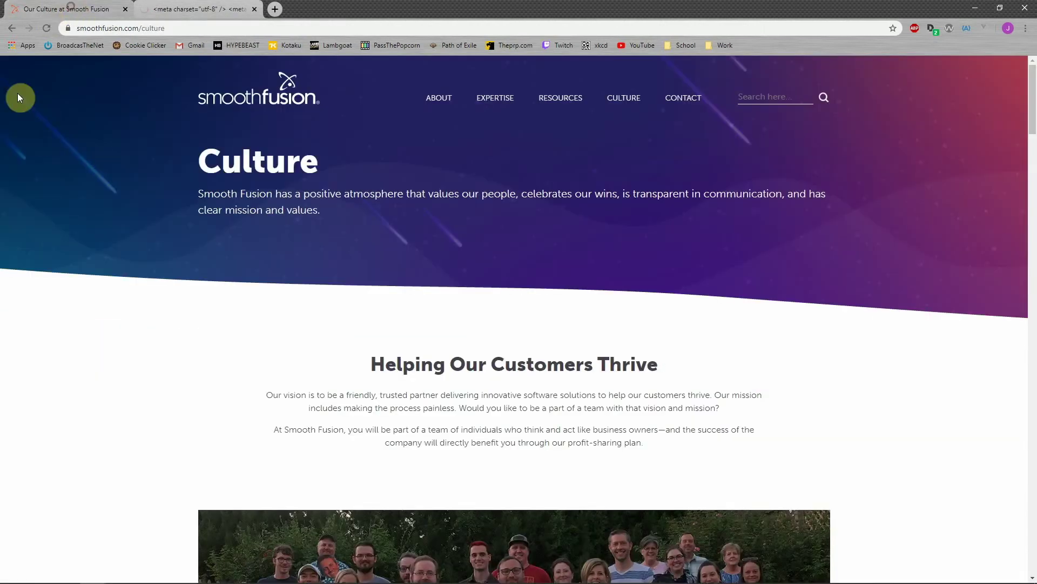
scroll(132, 248, "down", 5)
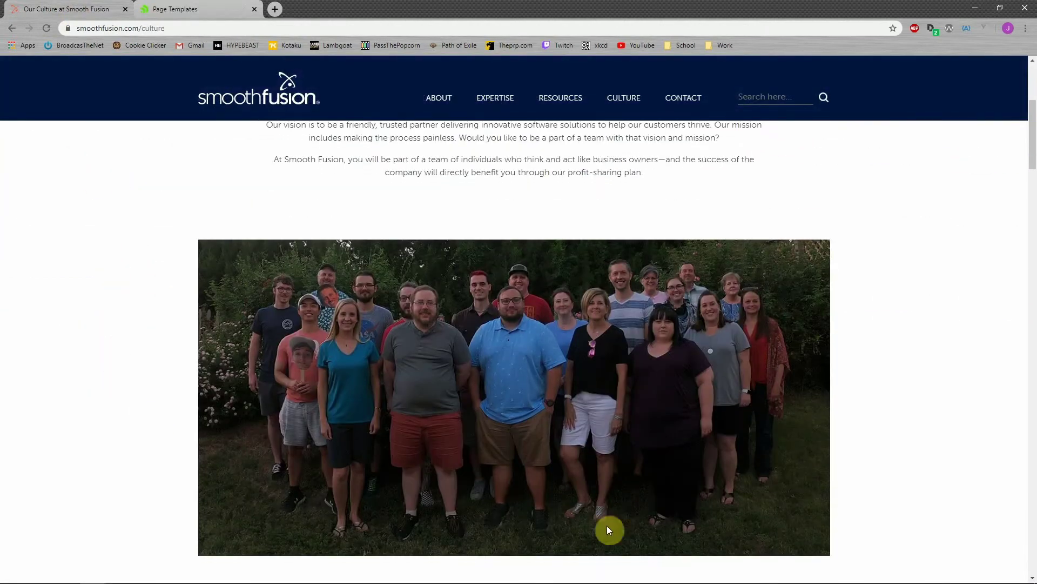
scroll(882, 254, "down", 7)
scroll(885, 325, "down", 10)
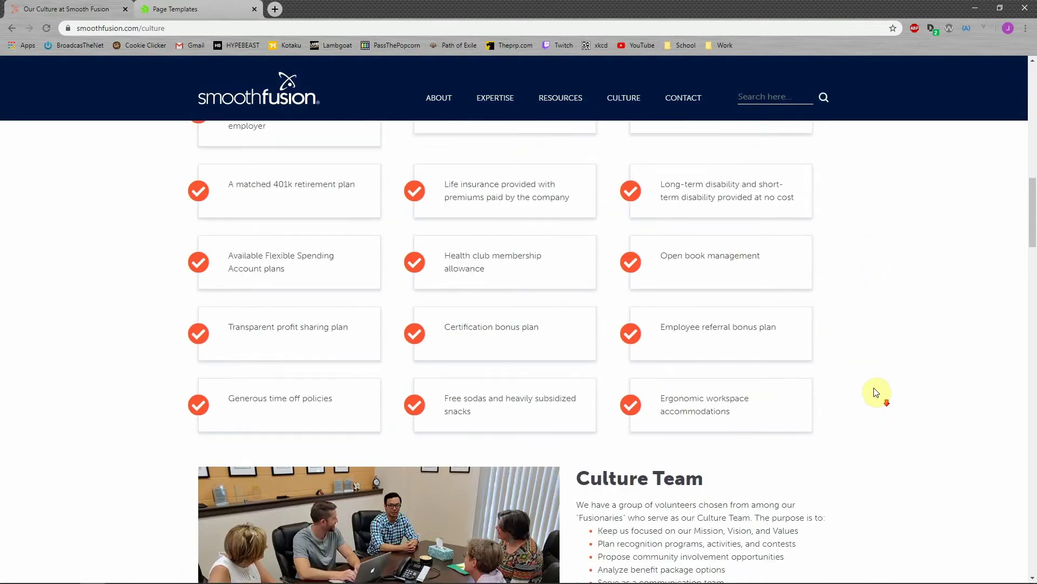
scroll(866, 301, "down", 7)
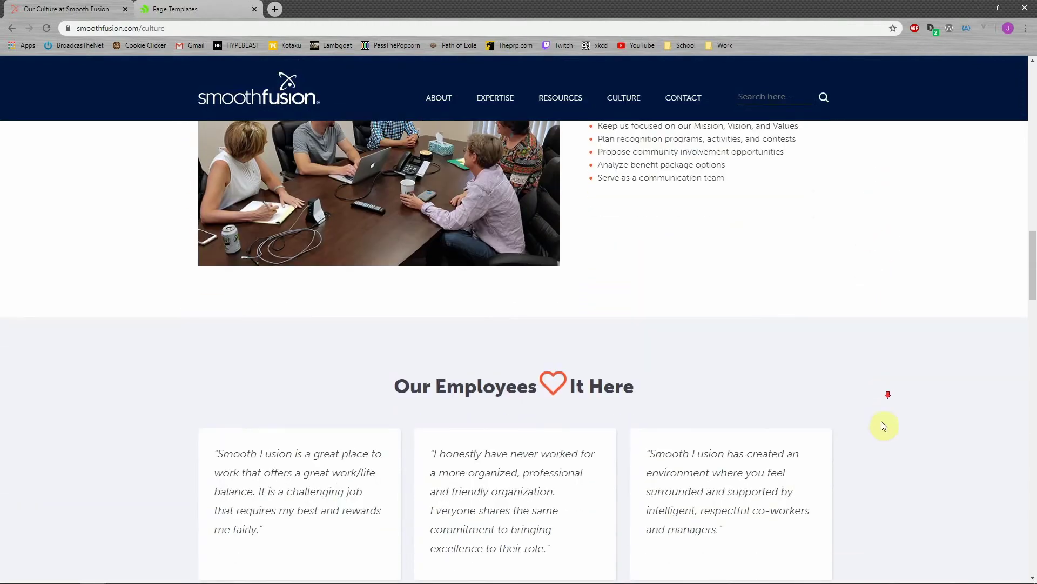
scroll(870, 435, "down", 3)
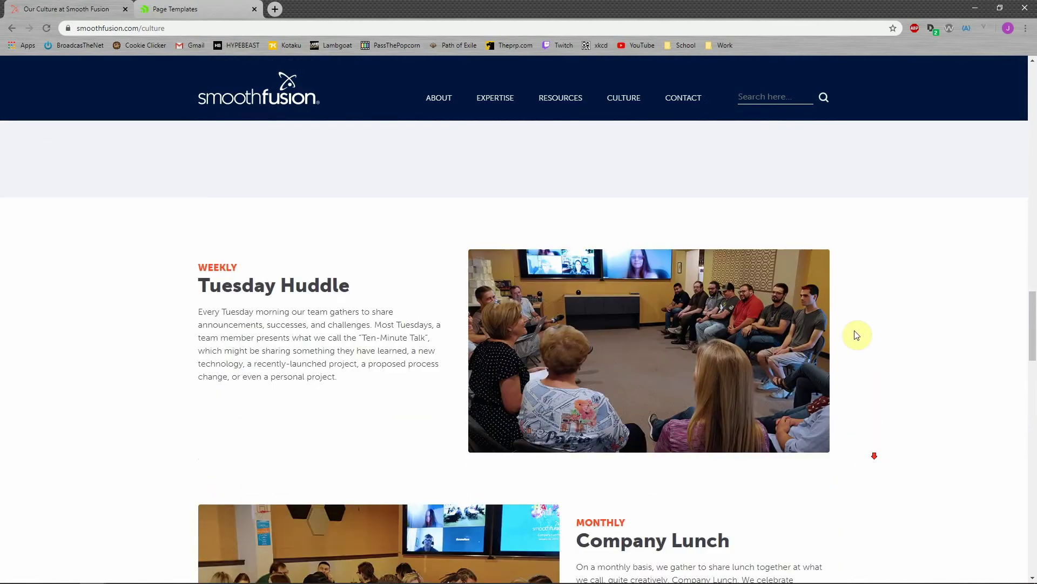
scroll(875, 351, "down", 3)
scroll(870, 333, "down", 13)
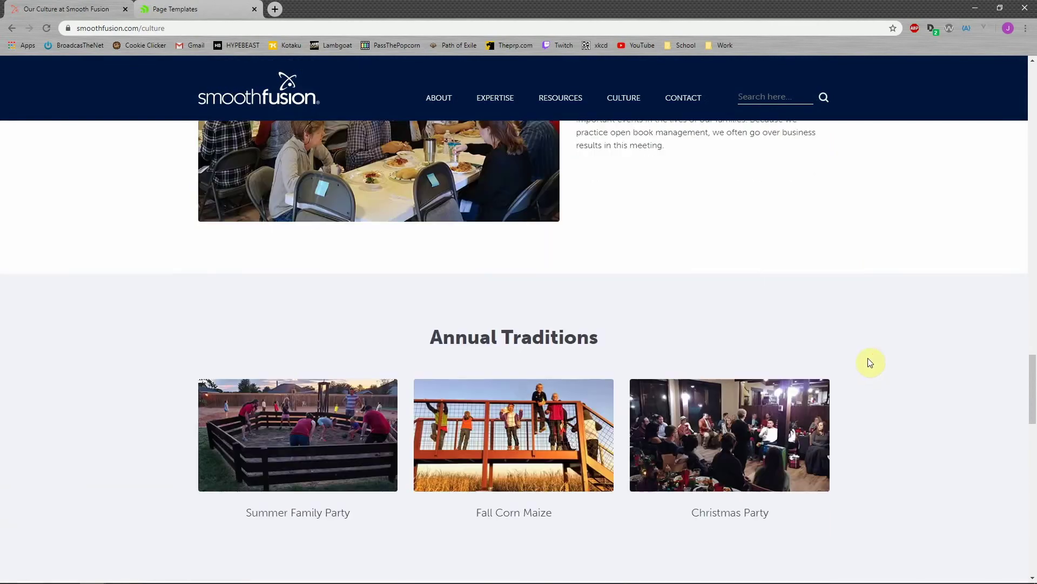
scroll(862, 342, "down", 7)
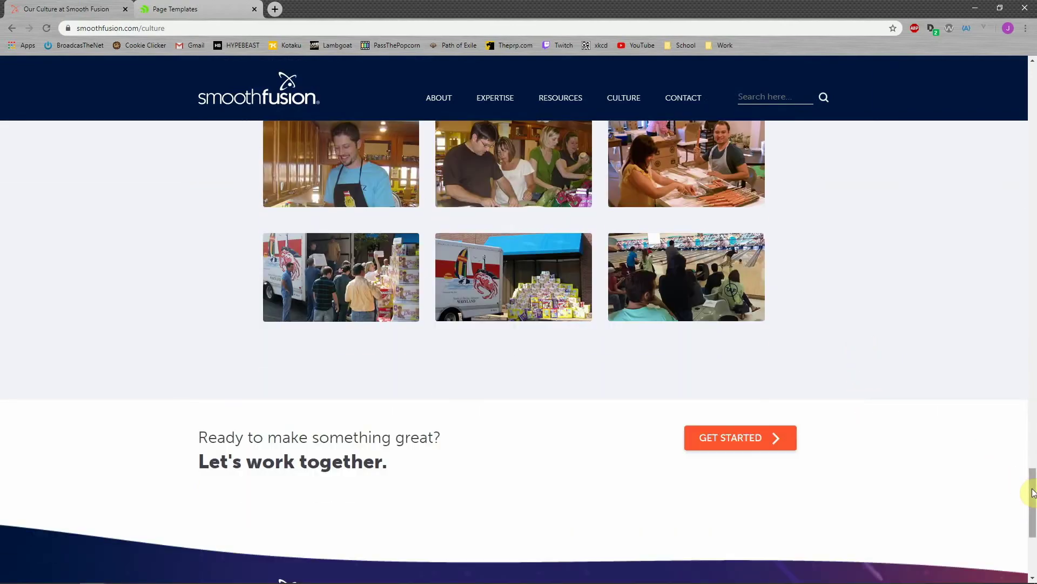
left_click_drag(1030, 491, 1010, 80)
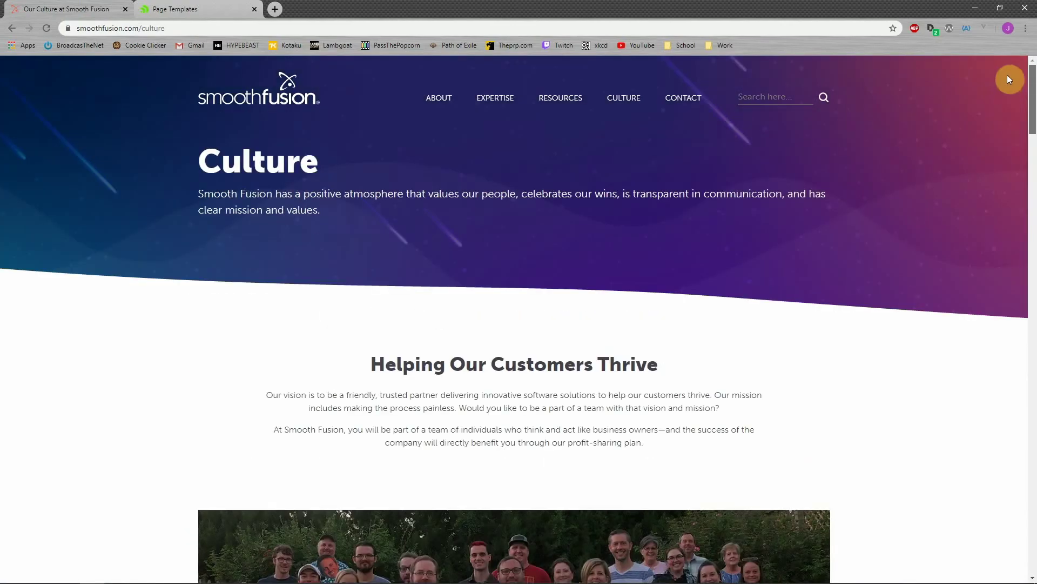
scroll(886, 297, "down", 1)
scroll(857, 315, "up", 1)
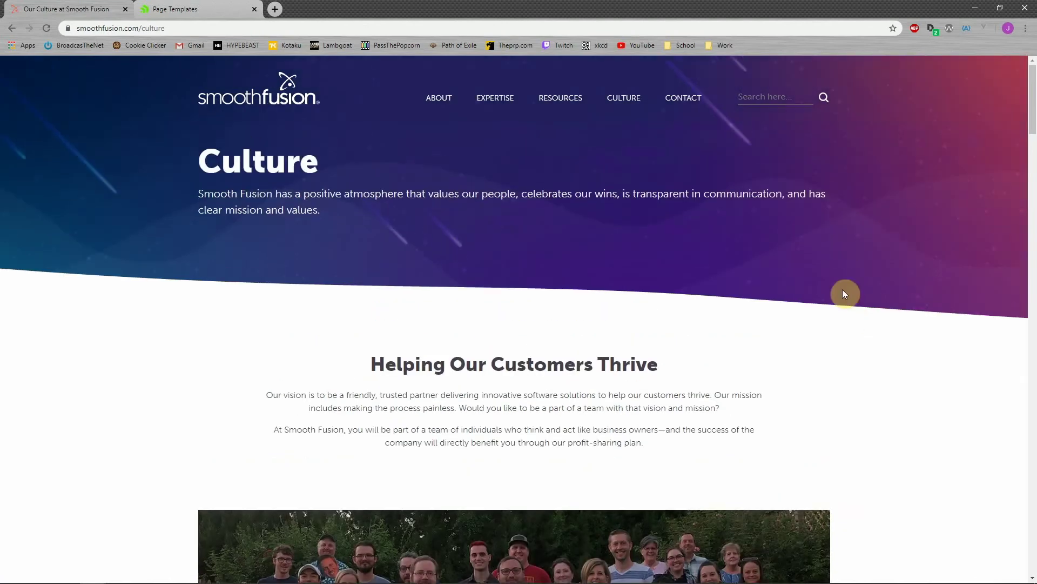
- Back in Sitefinity, bring up the list of site Pages
left_click(205, 10)
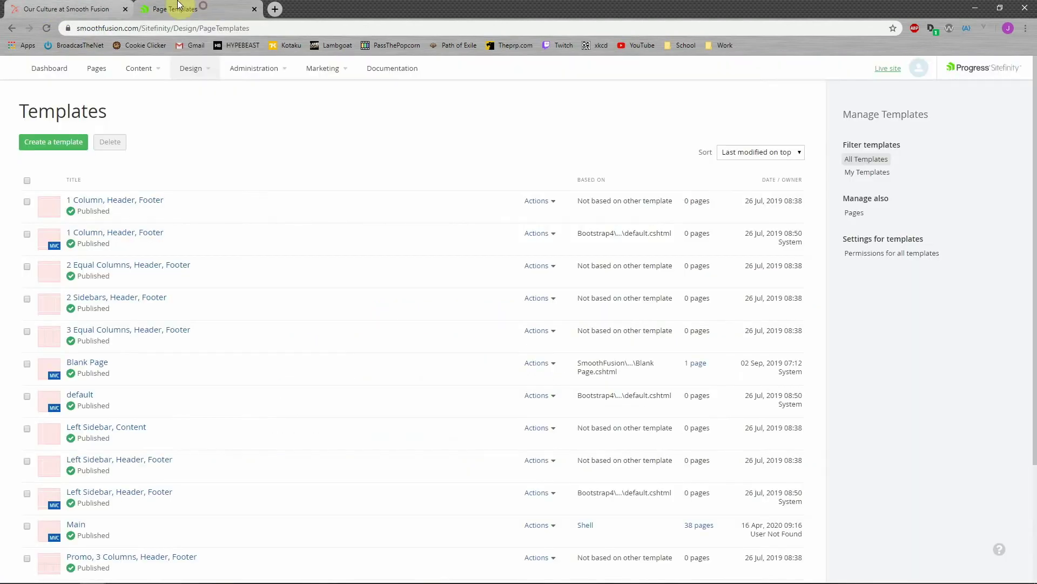
left_click(87, 70)
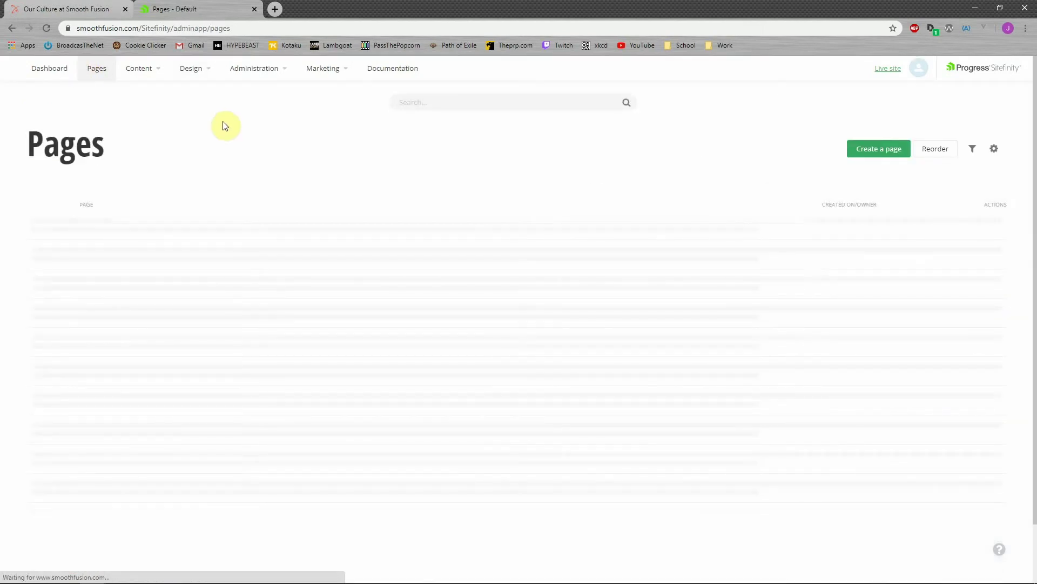
scroll(286, 202, "down", 15)
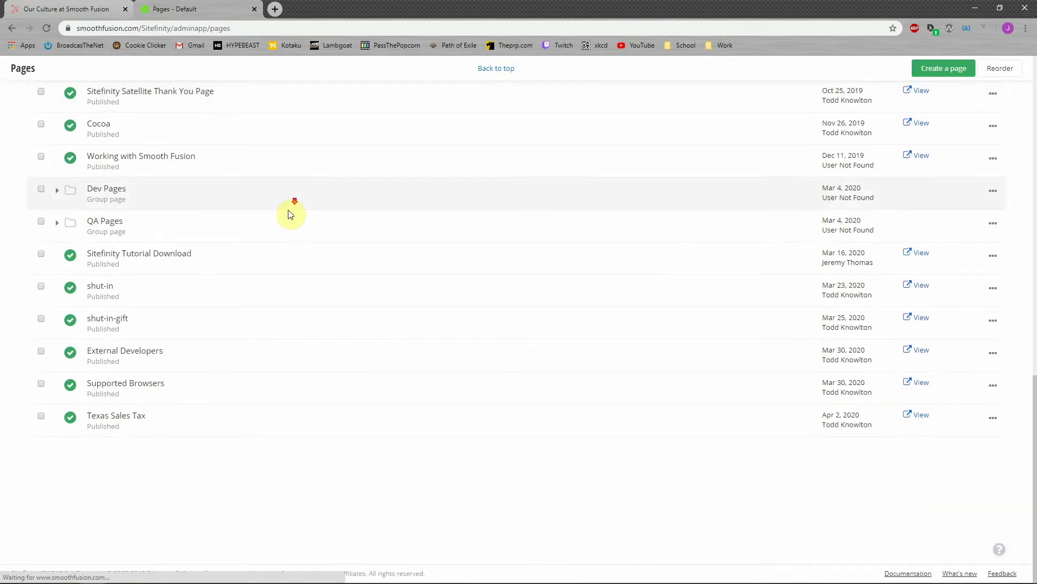
scroll(701, 282, "up", 7)
scroll(703, 282, "up", 8)
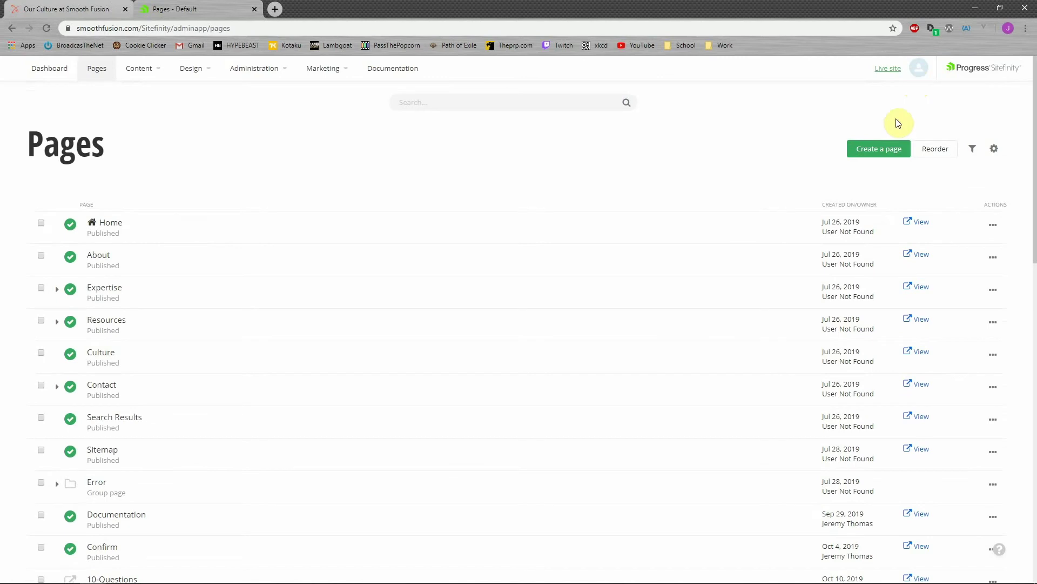
- Create a page named 'New Culture' with Show in navigation unchecked
left_click(879, 149)
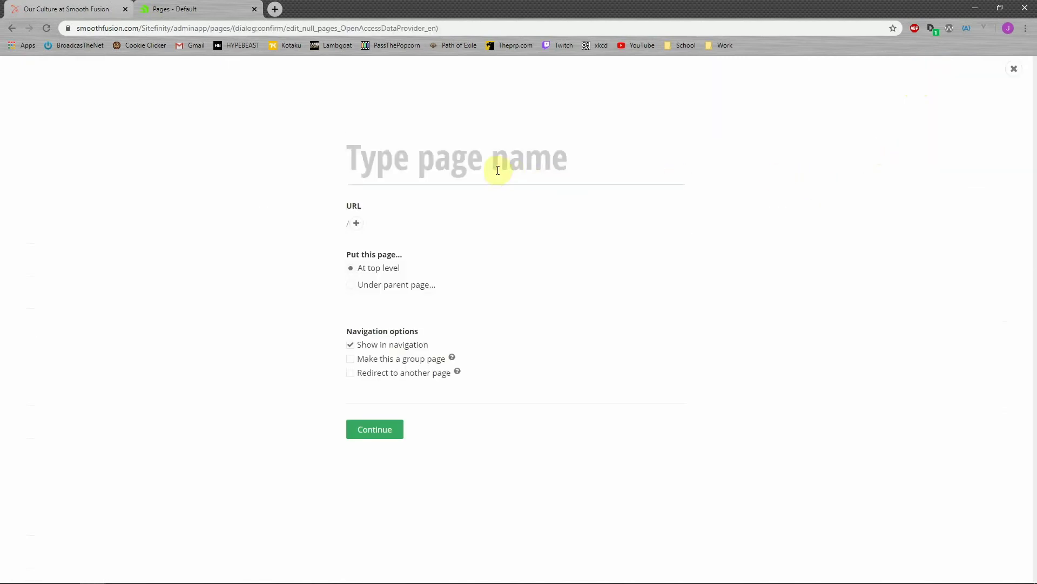
type("New Cu")
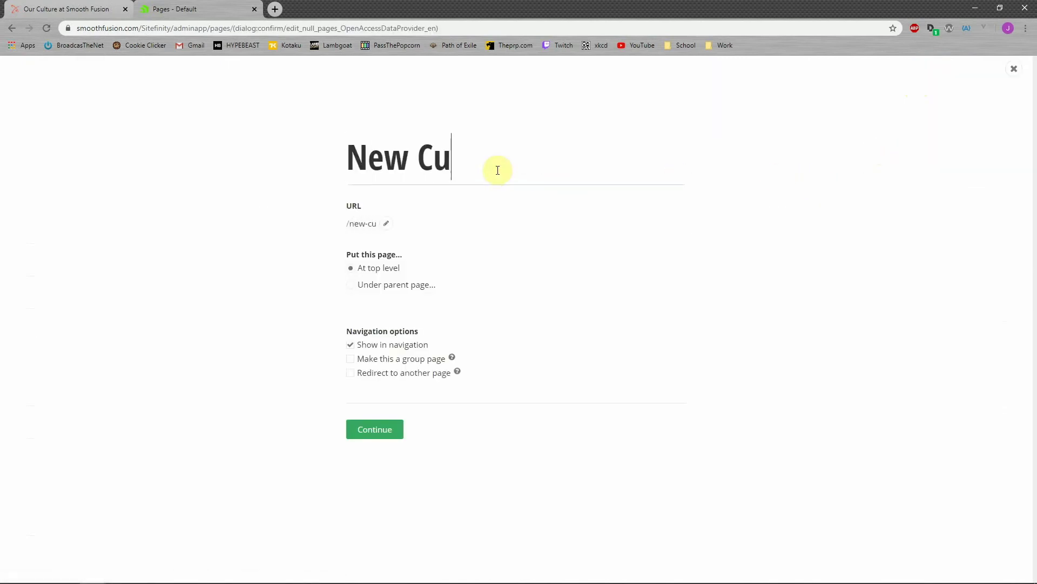
type("lture")
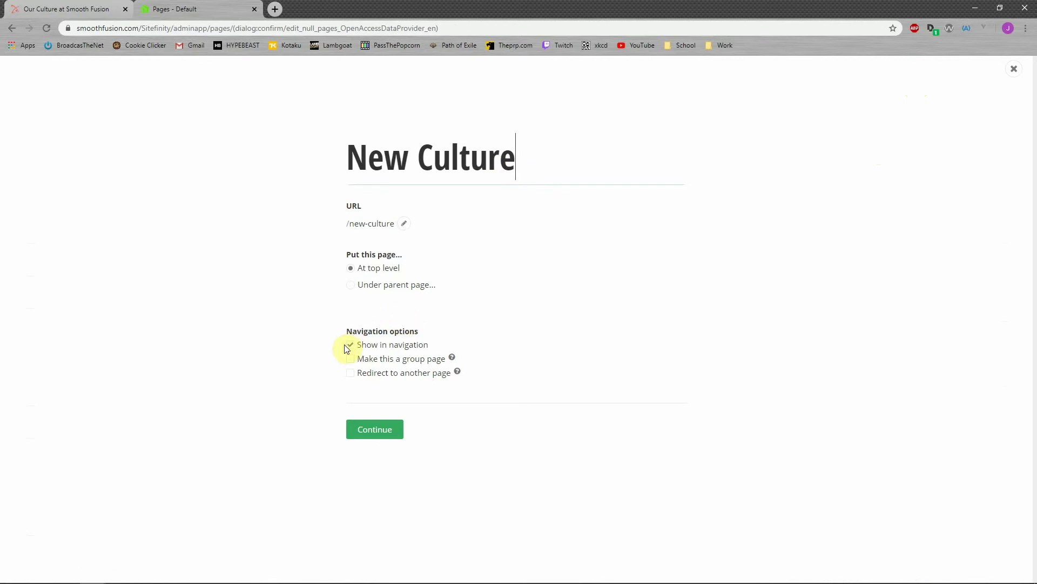
left_click(348, 347)
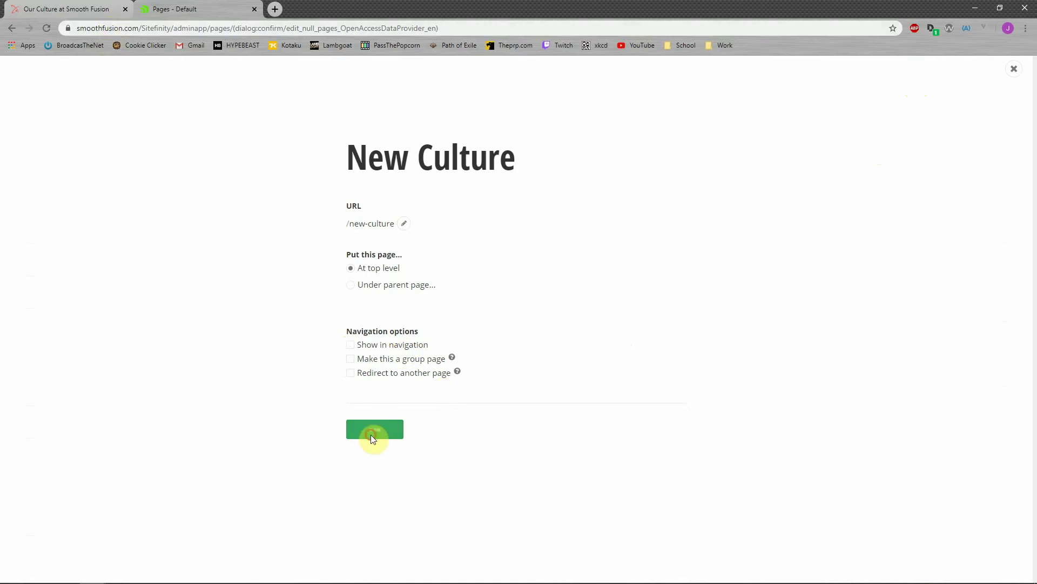
scroll(258, 404, "down", 3)
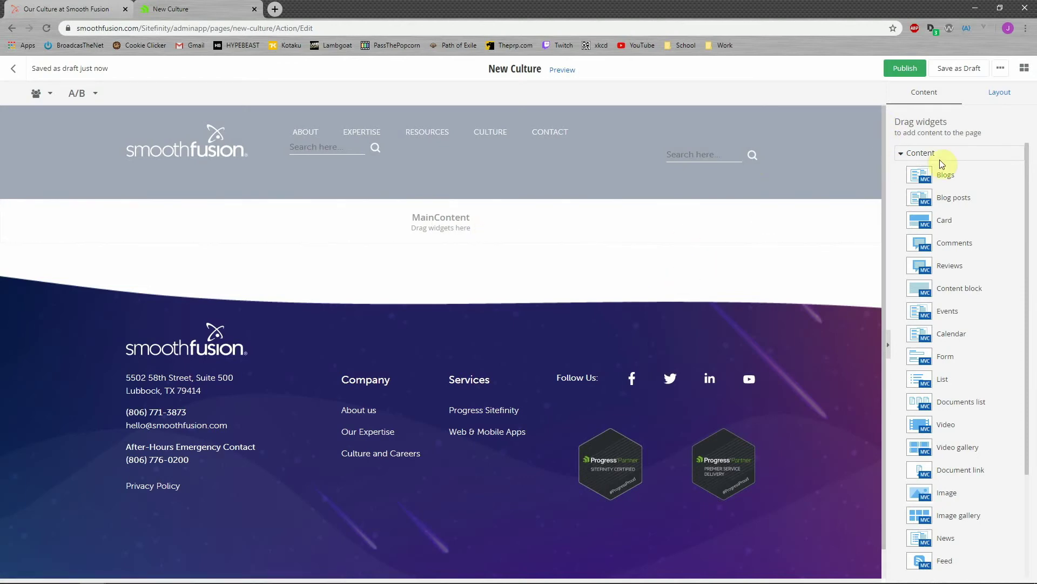
left_click(1001, 93)
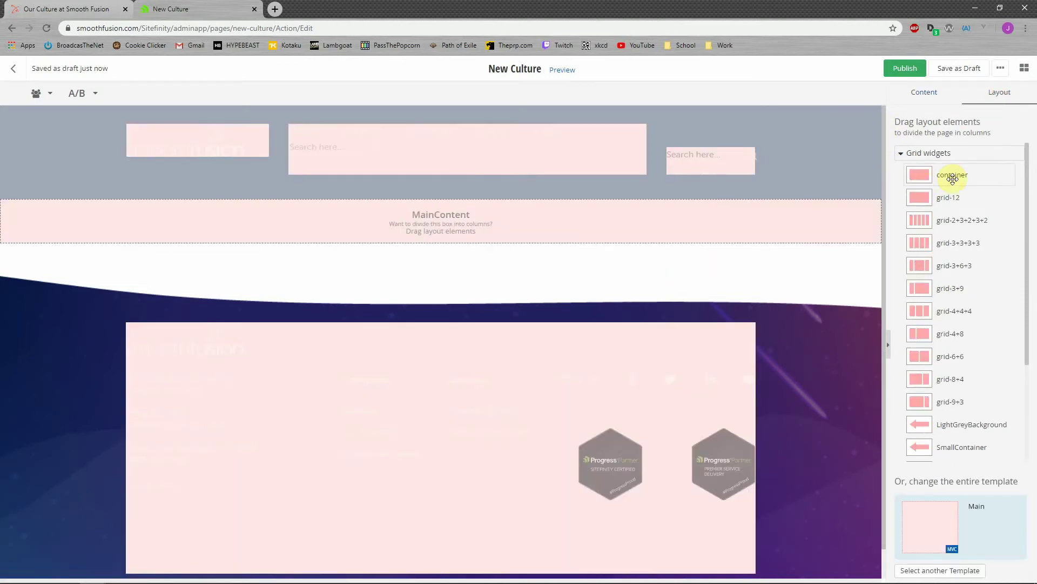
left_click_drag(951, 174, 422, 227)
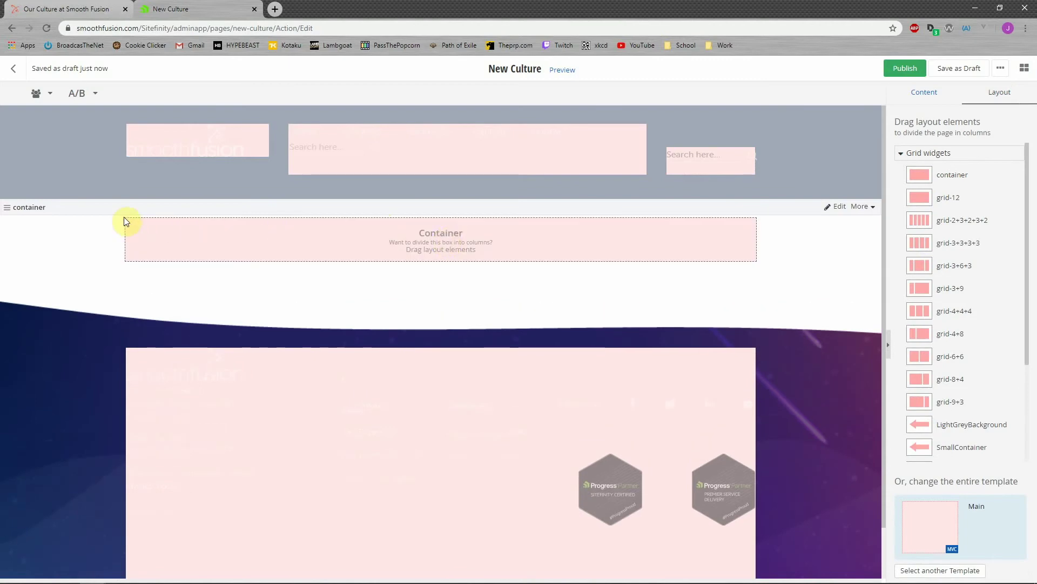
left_click(926, 93)
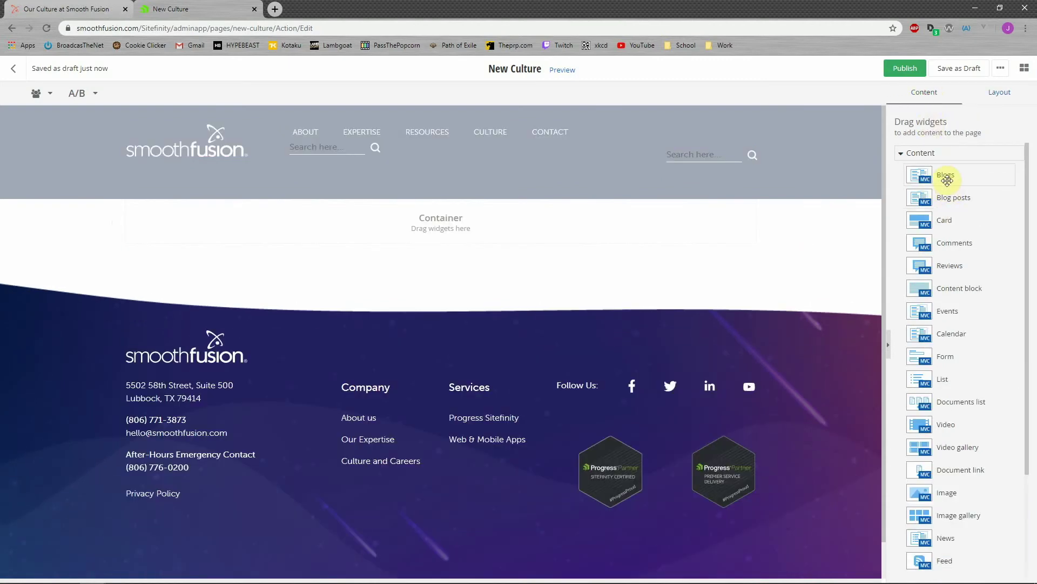
left_click_drag(957, 286, 475, 227)
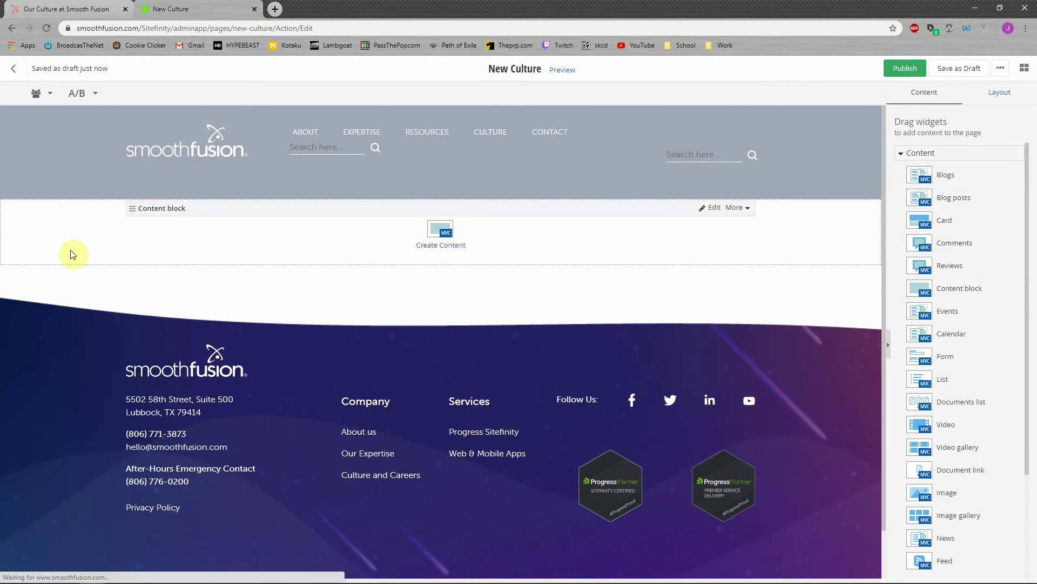
left_click(740, 210)
left_click(707, 241)
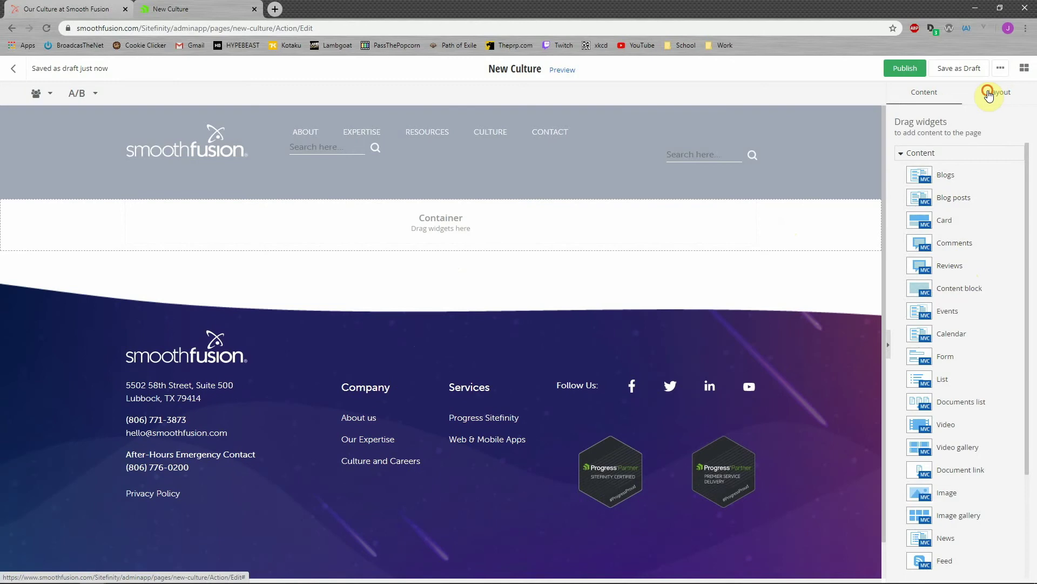
left_click(988, 95)
left_click(863, 208)
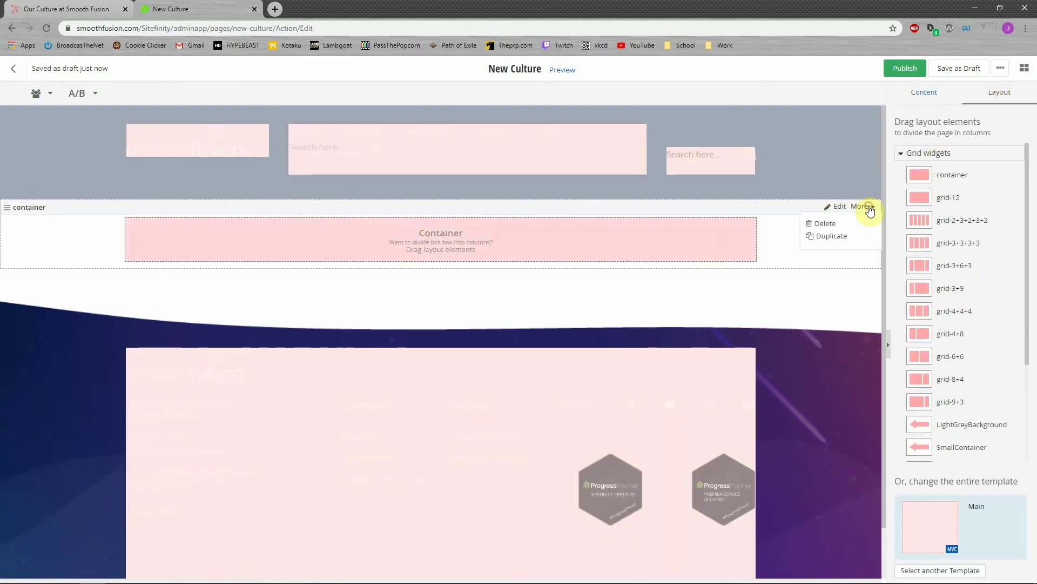
left_click(832, 225)
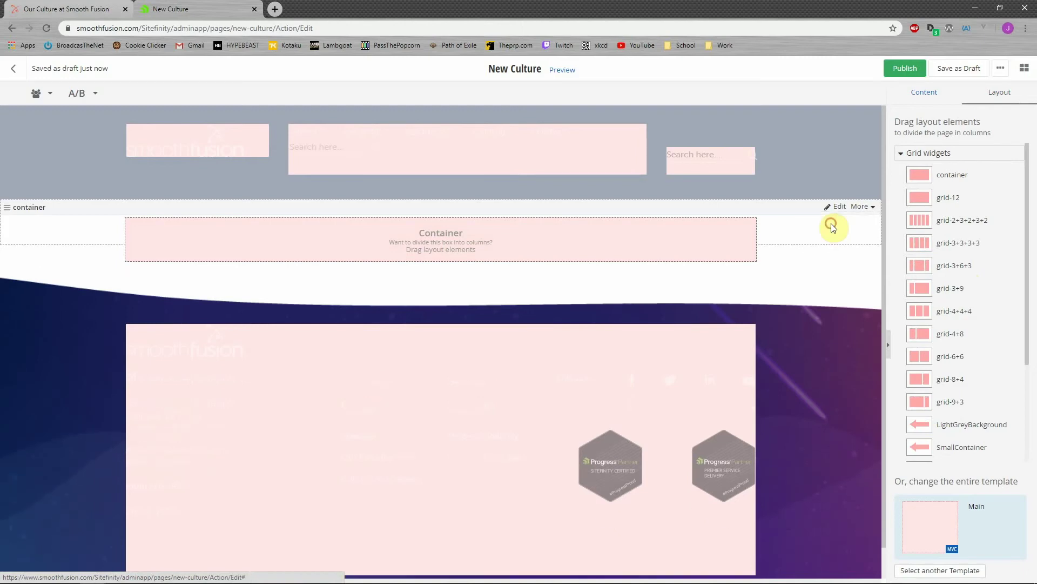
left_click(923, 93)
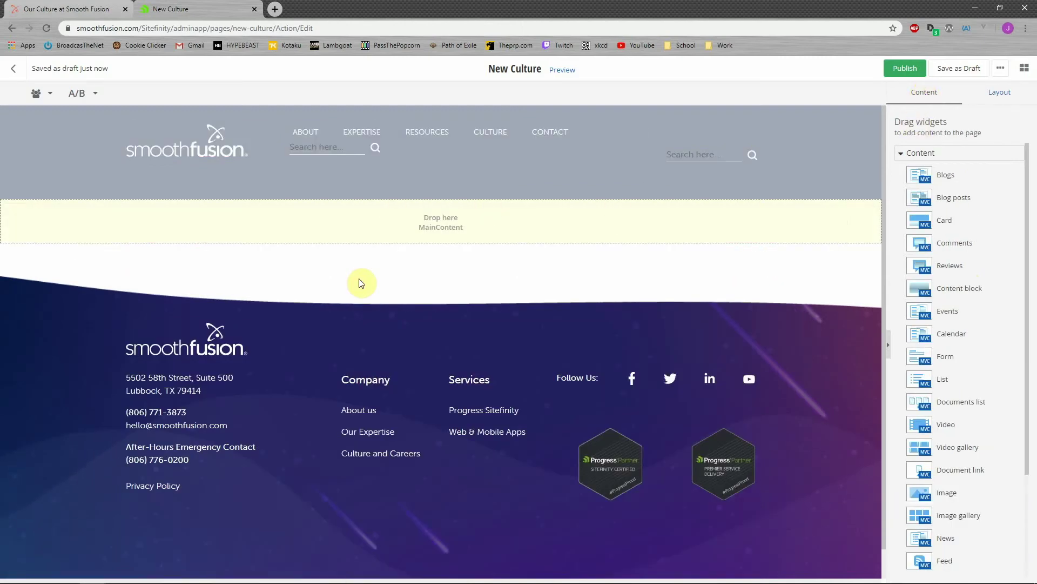
left_click(999, 93)
left_click(924, 93)
left_click(66, 9)
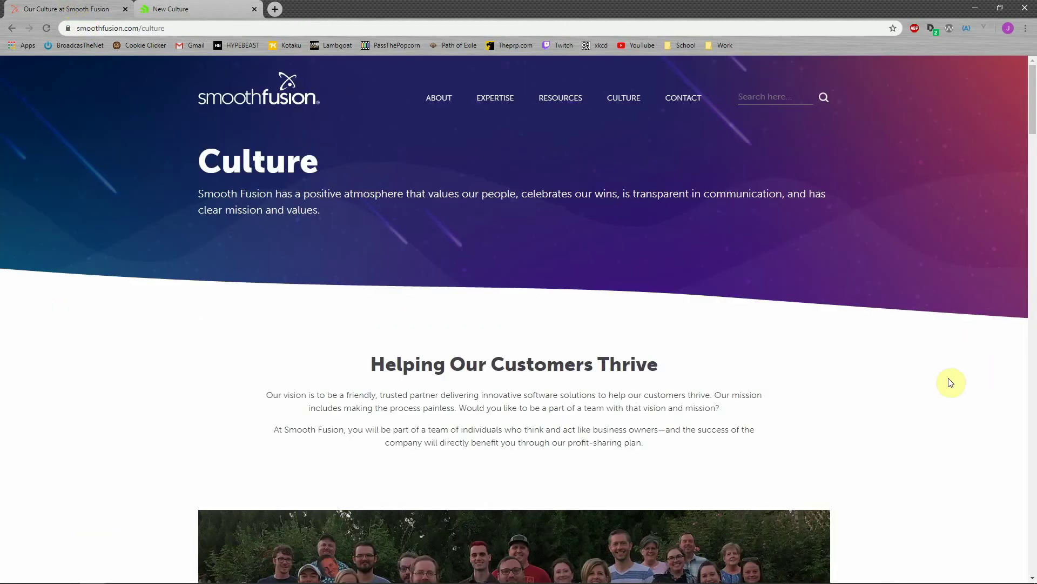
scroll(951, 382, "down", 10)
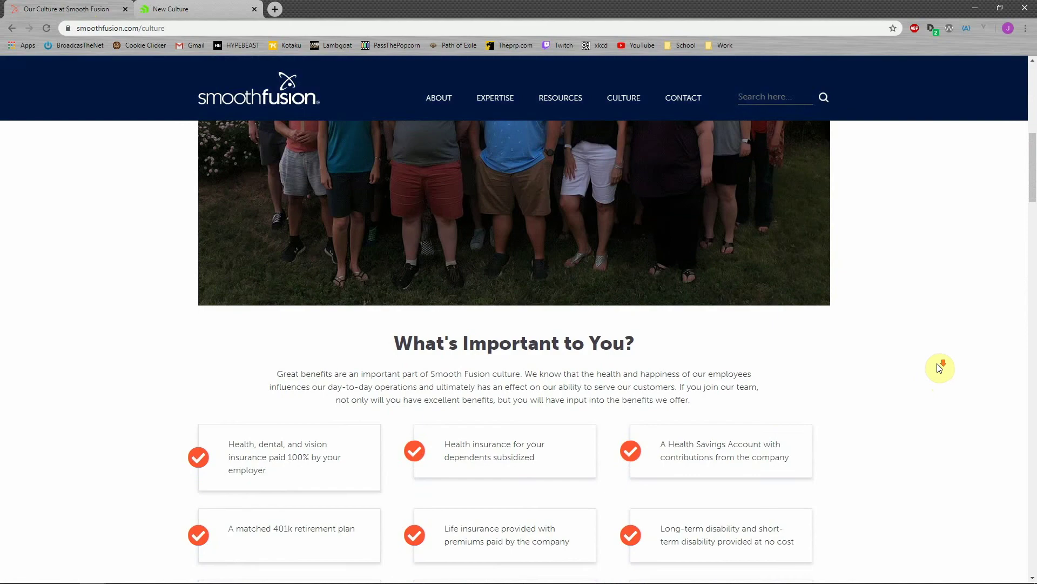
scroll(940, 367, "up", 8)
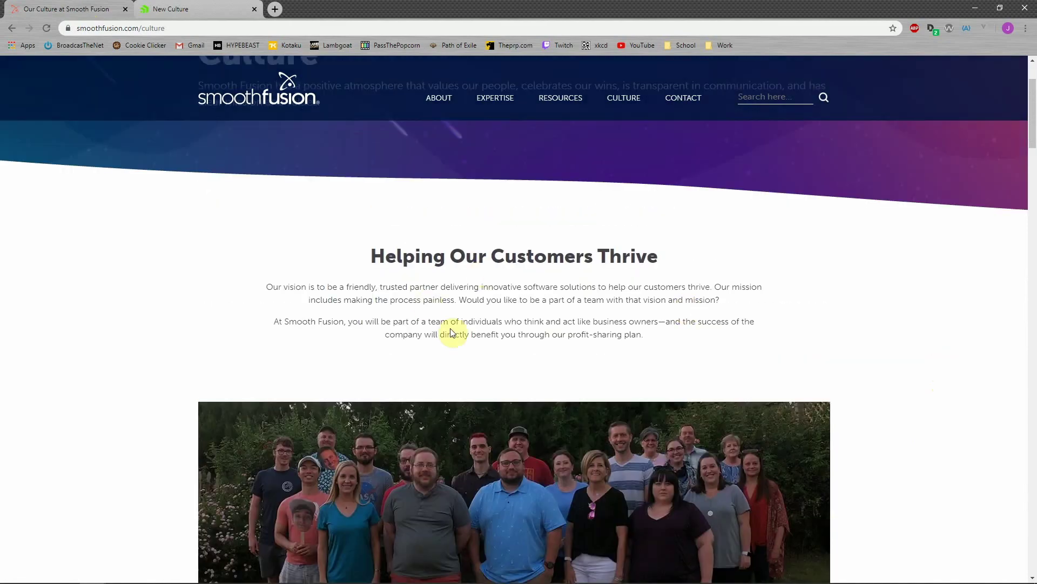
left_click(206, 10)
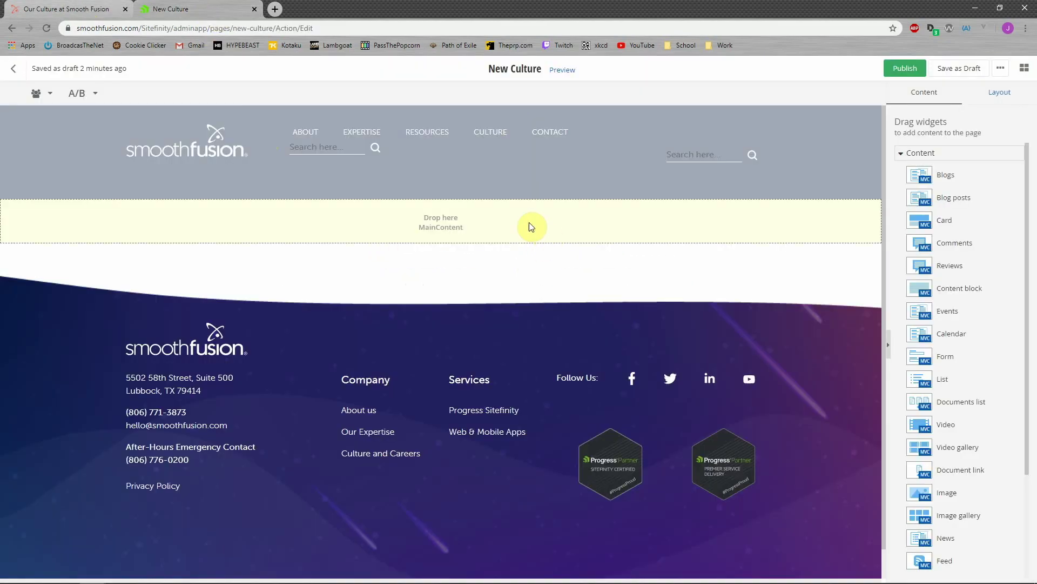